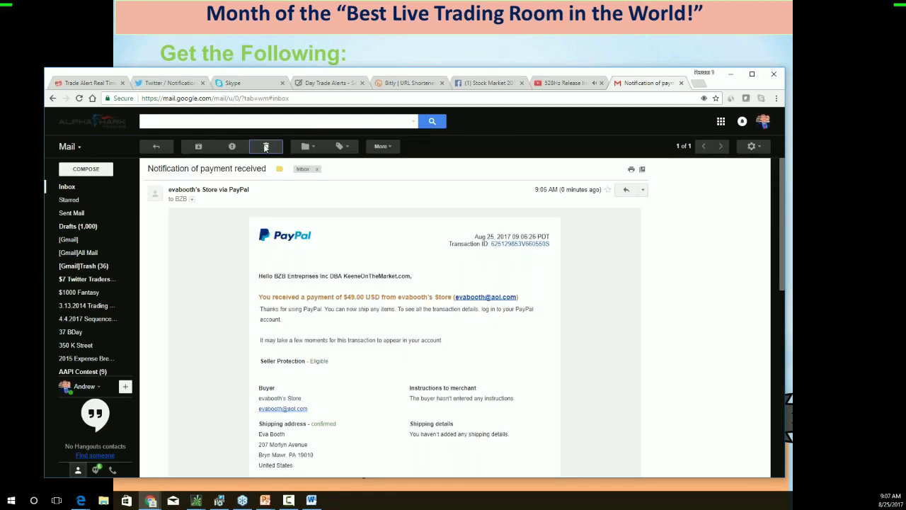
# Remove the as_atr_project_1_2_1 study from the VLO chart and set its price axis to automatic scaling.
pyautogui.click(757, 56)
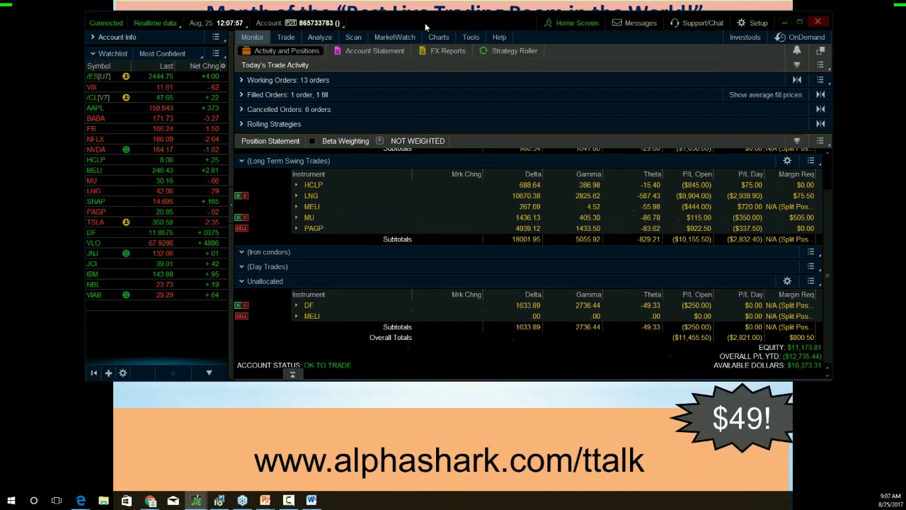
pyautogui.click(438, 37)
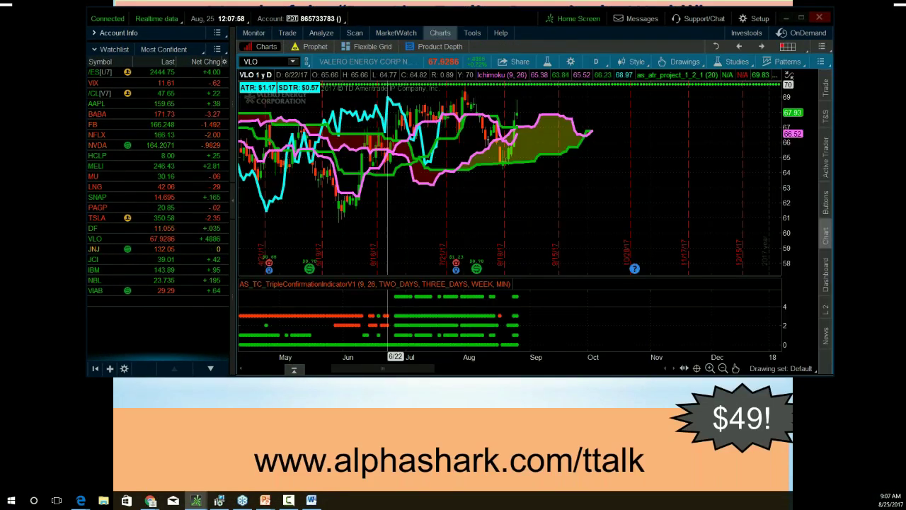
pyautogui.click(546, 61)
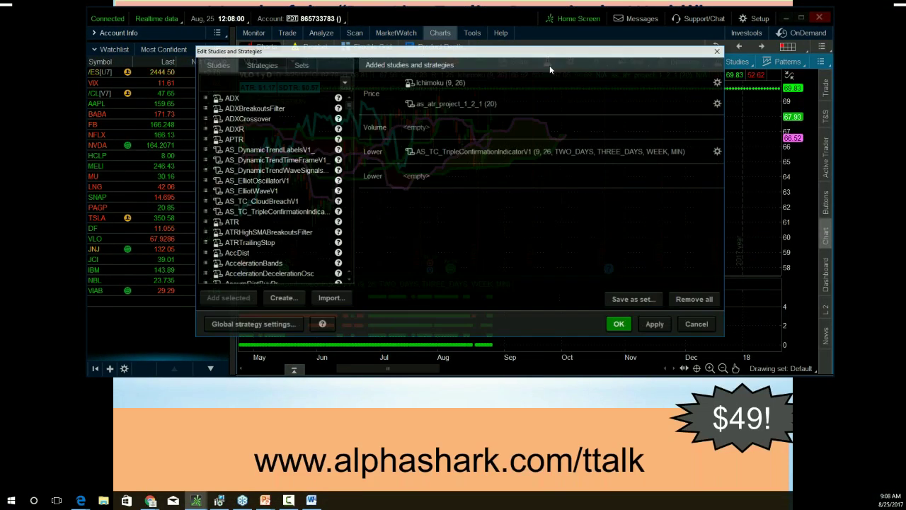
pyautogui.click(701, 103)
pyautogui.click(707, 103)
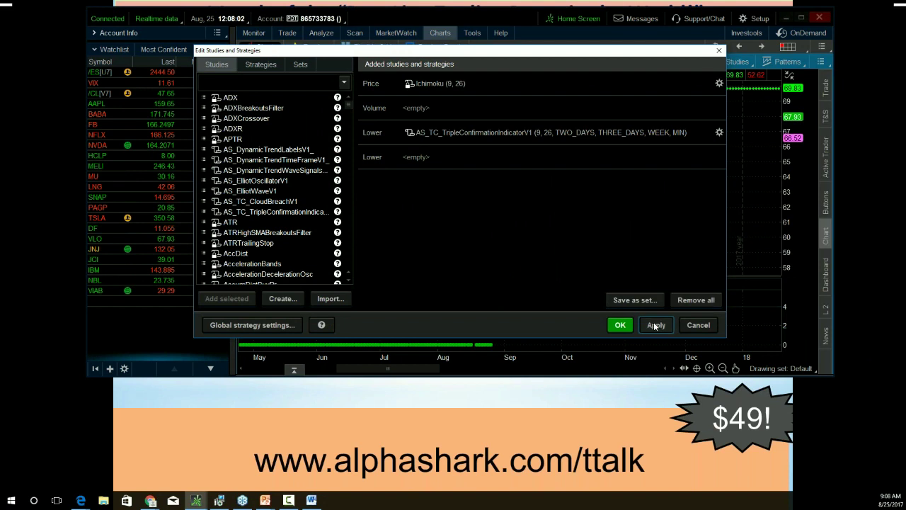
pyautogui.click(620, 325)
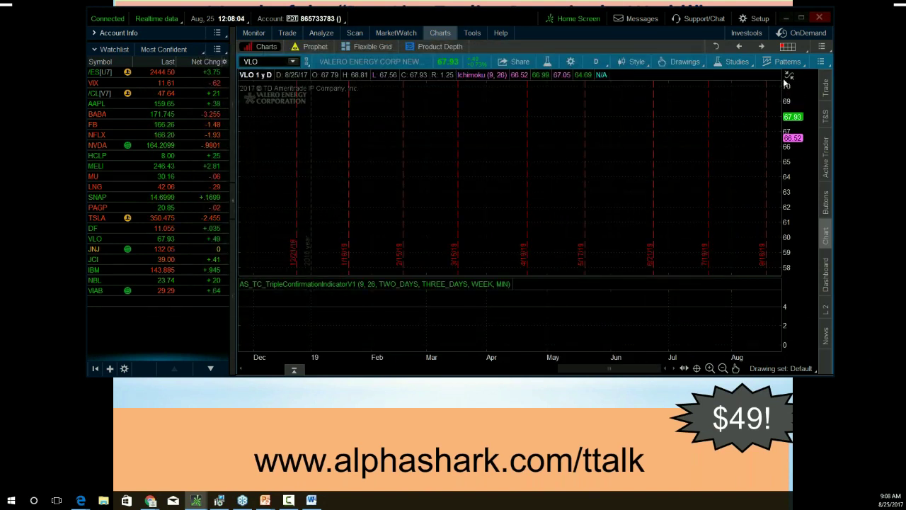
pyautogui.moveTo(266, 171); pyautogui.dragTo(775, 138)
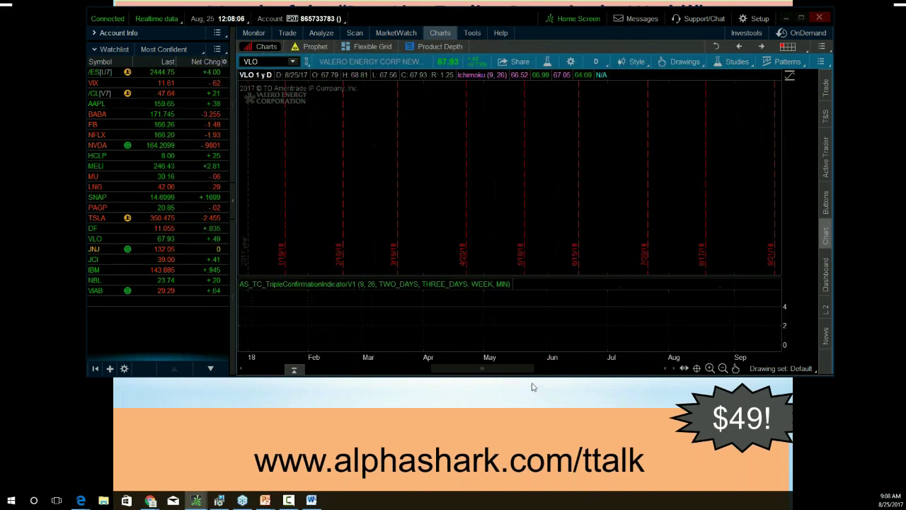
pyautogui.moveTo(520, 368); pyautogui.dragTo(393, 375)
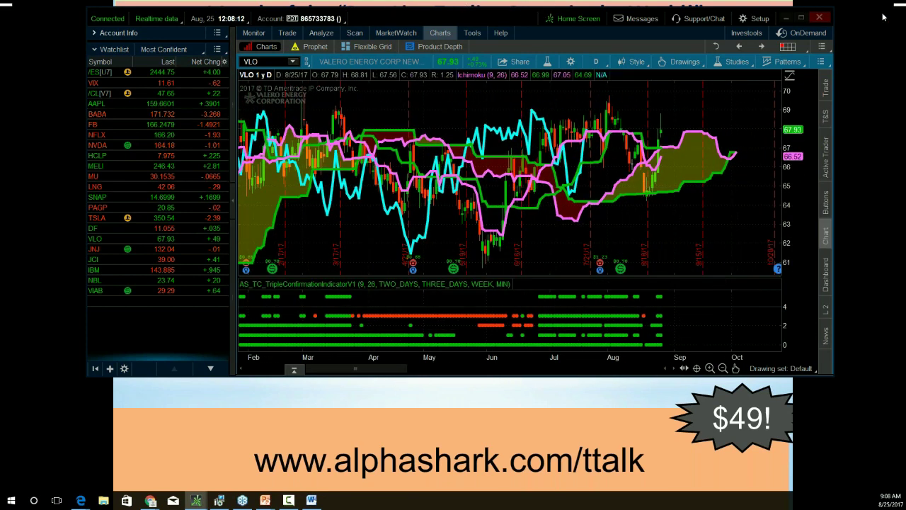
# Check the Option Hacker alerts window over the VLO chart and move it out of the way.
pyautogui.moveTo(905, 205); pyautogui.dragTo(348, 69)
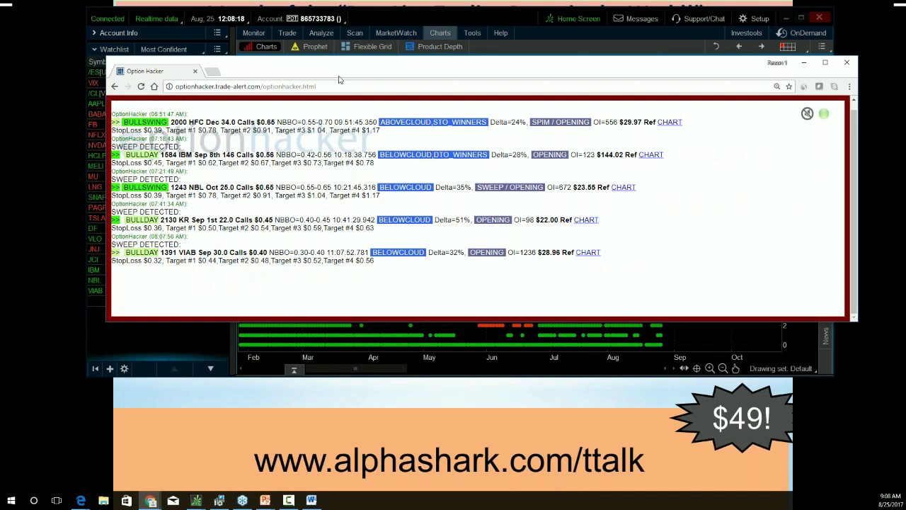
pyautogui.moveTo(340, 65); pyautogui.dragTo(375, 0)
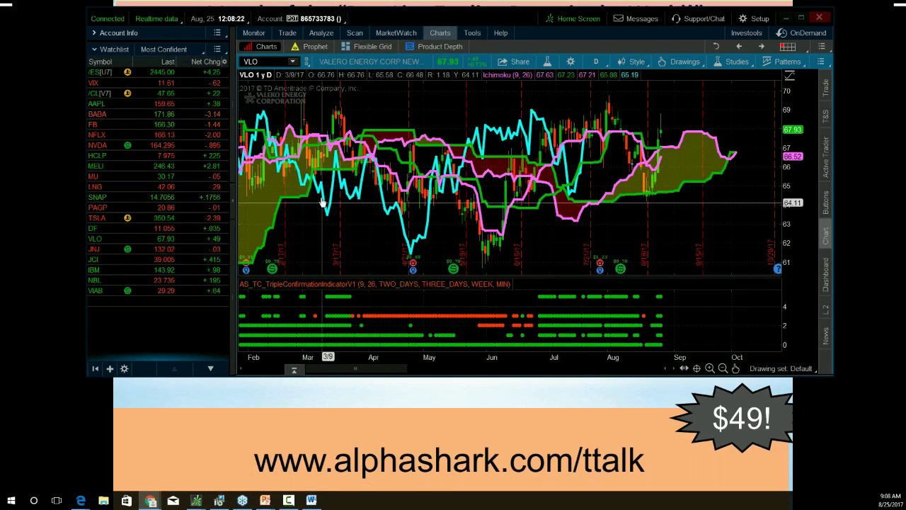
# Load the BAC daily chart and examine its July to August 2017 candles against the Ichimoku cloud.
pyautogui.click(264, 62)
pyautogui.write('BAC')
pyautogui.press('Return')
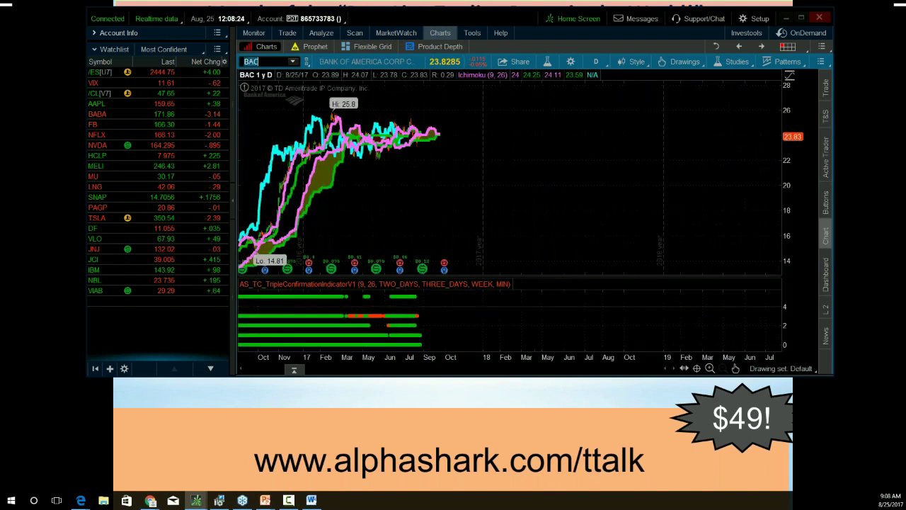
pyautogui.click(710, 368)
pyautogui.click(710, 368)
pyautogui.moveTo(434, 178); pyautogui.dragTo(587, 182)
pyautogui.moveTo(509, 181)
pyautogui.mouseDown()
pyautogui.moveTo(639, 175)
pyautogui.moveTo(657, 150)
pyautogui.mouseUp()
pyautogui.moveTo(804, 134); pyautogui.dragTo(804, 156)
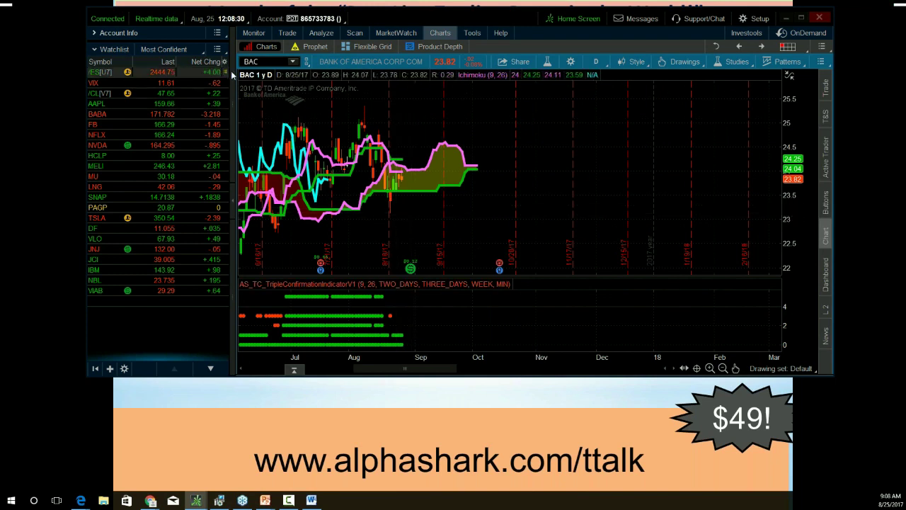
# Load the chart for symbol N and set its price axis to automatic scaling.
pyautogui.click(254, 62)
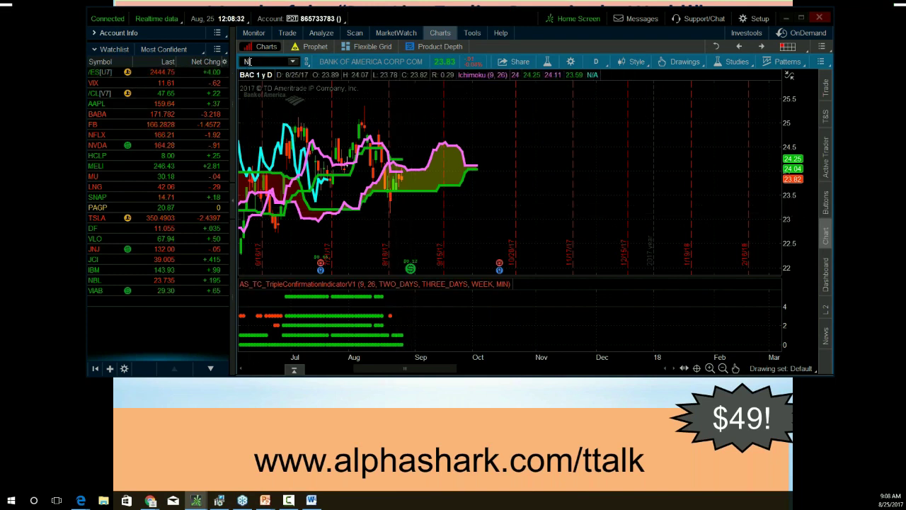
pyautogui.press('Return')
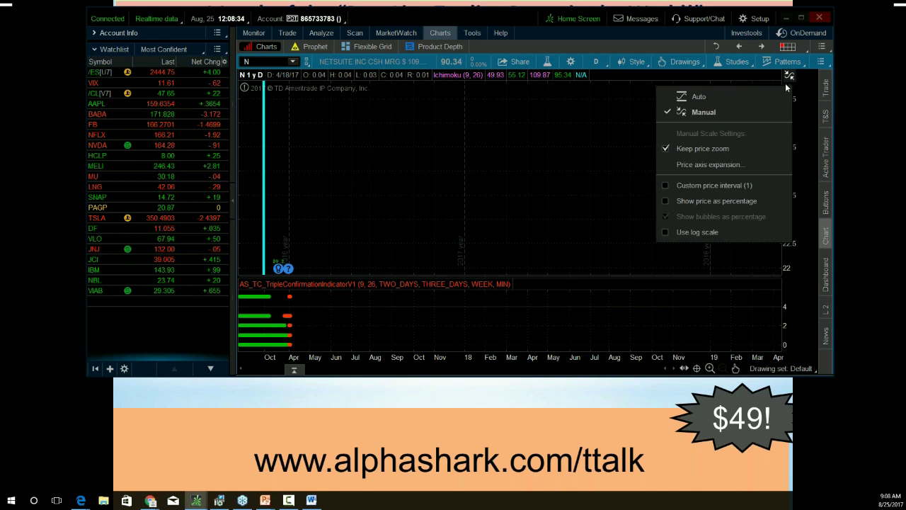
# Load the AAPL daily chart and examine its June to August 2017 candles and projected Ichimoku cloud.
pyautogui.click(261, 62)
pyautogui.write('AA')
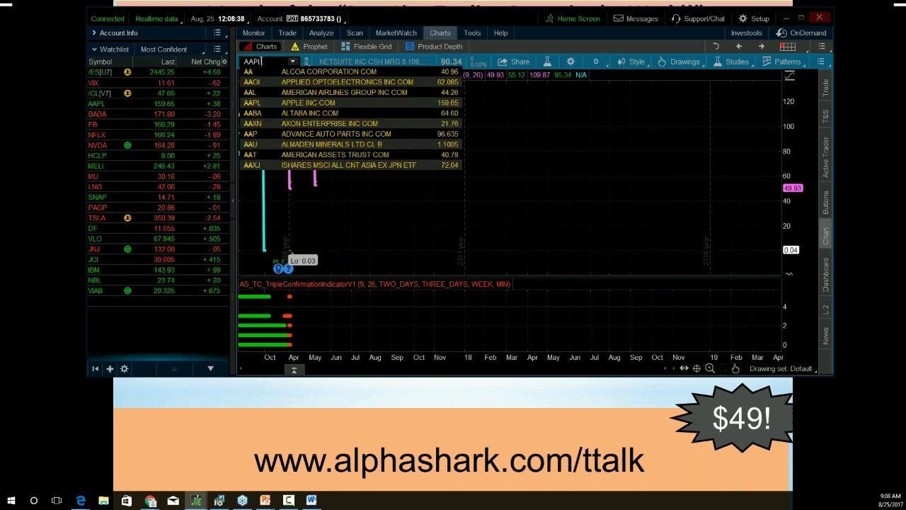
pyautogui.write('PL')
pyautogui.press('Return')
pyautogui.click(710, 368)
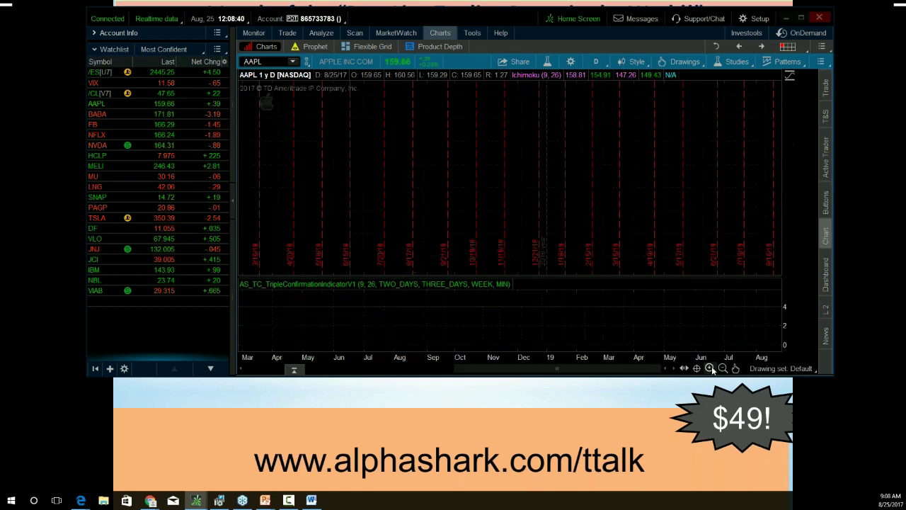
pyautogui.moveTo(333, 210); pyautogui.dragTo(750, 208)
pyautogui.moveTo(276, 212); pyautogui.dragTo(733, 204)
pyautogui.moveTo(550, 175); pyautogui.dragTo(711, 180)
pyautogui.moveTo(497, 183); pyautogui.dragTo(510, 185)
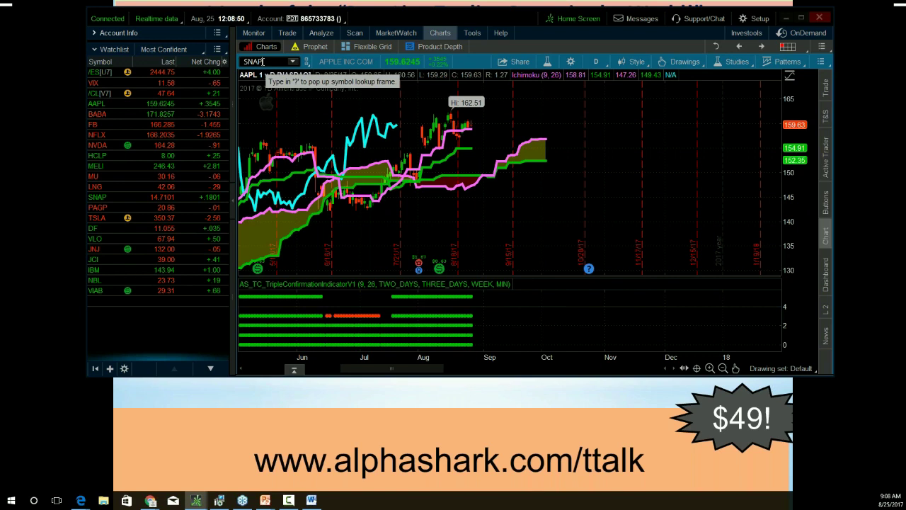
# Load the SNAP daily chart and examine its May to August 2017 candles with a wider price range.
pyautogui.press('Return')
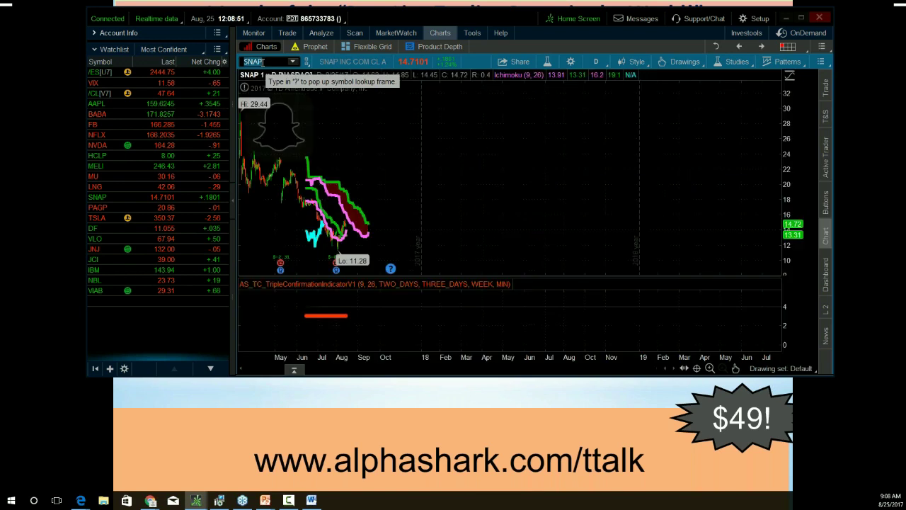
pyautogui.click(711, 369)
pyautogui.moveTo(417, 201); pyautogui.dragTo(666, 186)
pyautogui.moveTo(439, 170); pyautogui.dragTo(707, 180)
pyautogui.moveTo(464, 181); pyautogui.dragTo(682, 178)
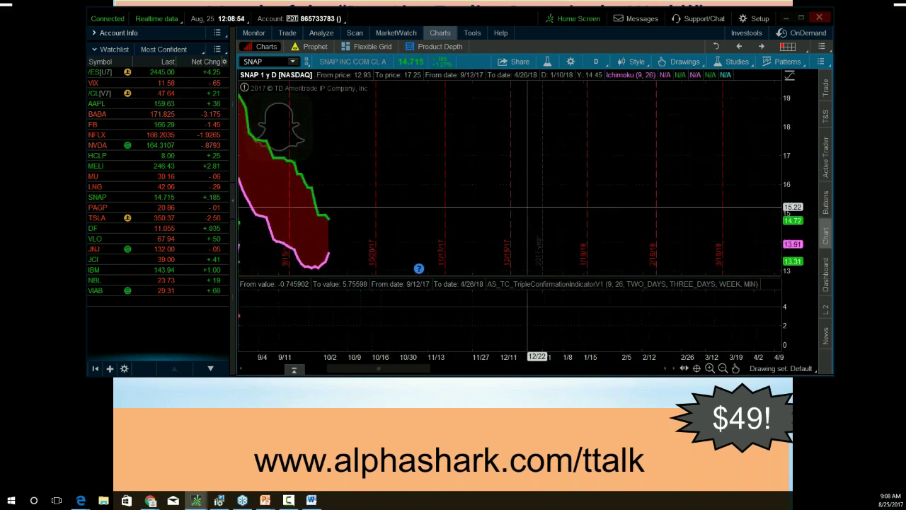
pyautogui.scroll(8, 682, 178)
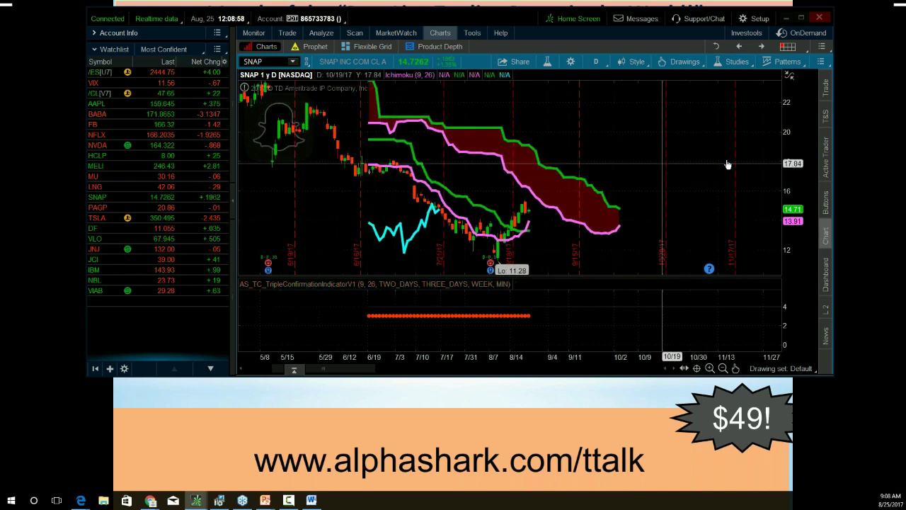
pyautogui.moveTo(802, 136); pyautogui.dragTo(800, 149)
pyautogui.moveTo(638, 199); pyautogui.dragTo(635, 183)
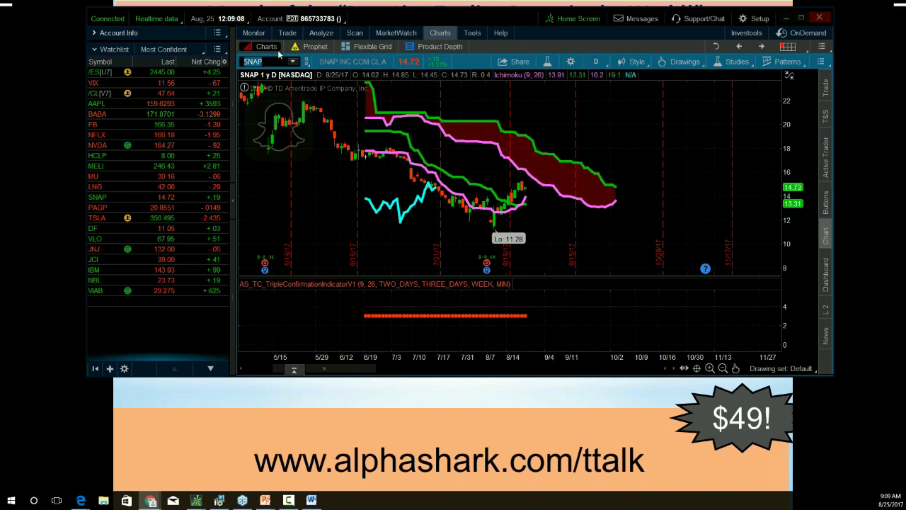
# Load the AMZN daily chart with automatic price scaling, then enlarge its May to August 2017 candles and stretch the price axis.
pyautogui.write('AMZN')
pyautogui.press('Return')
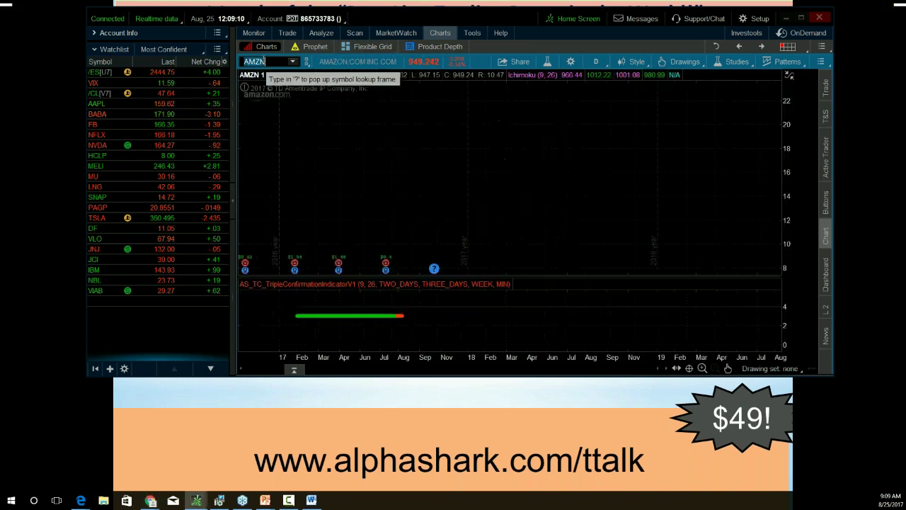
pyautogui.click(789, 75)
pyautogui.click(699, 96)
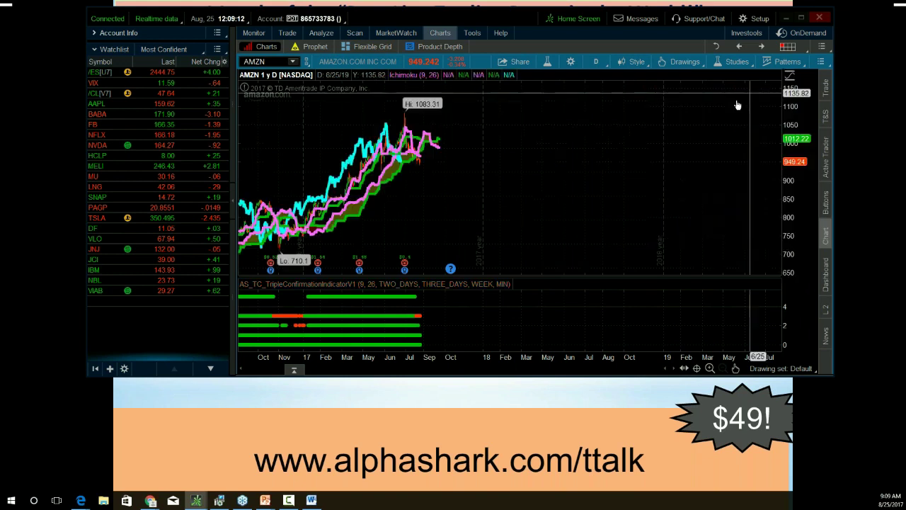
pyautogui.click(709, 368)
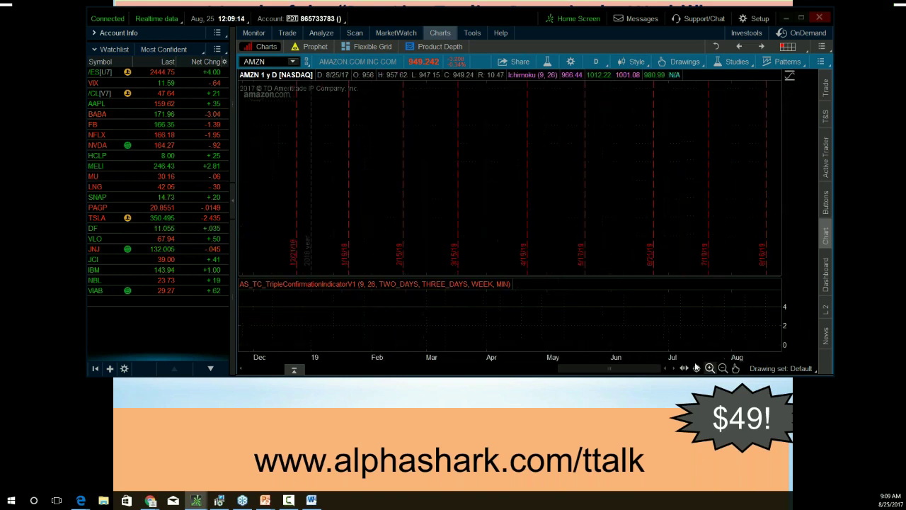
pyautogui.moveTo(607, 248); pyautogui.dragTo(771, 248)
pyautogui.moveTo(418, 233); pyautogui.dragTo(771, 237)
pyautogui.moveTo(375, 230); pyautogui.dragTo(780, 223)
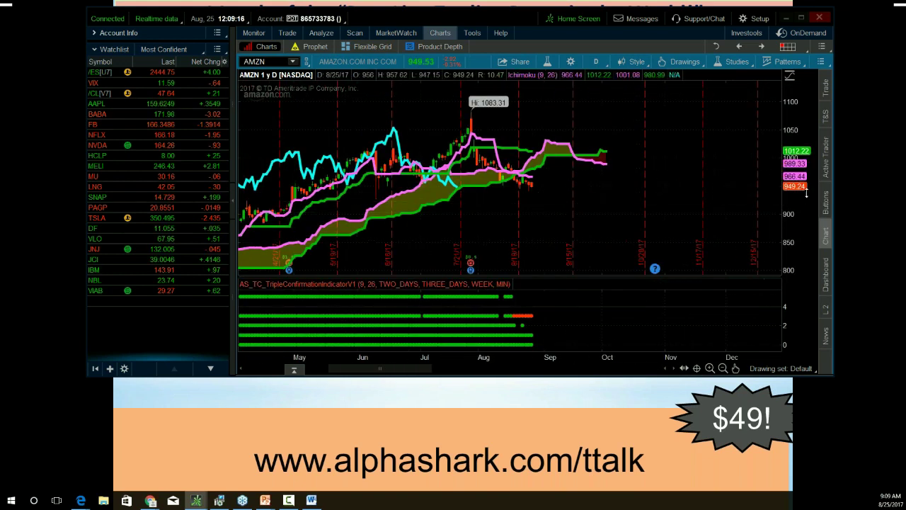
pyautogui.moveTo(804, 182); pyautogui.dragTo(803, 152)
pyautogui.moveTo(711, 180); pyautogui.dragTo(696, 174)
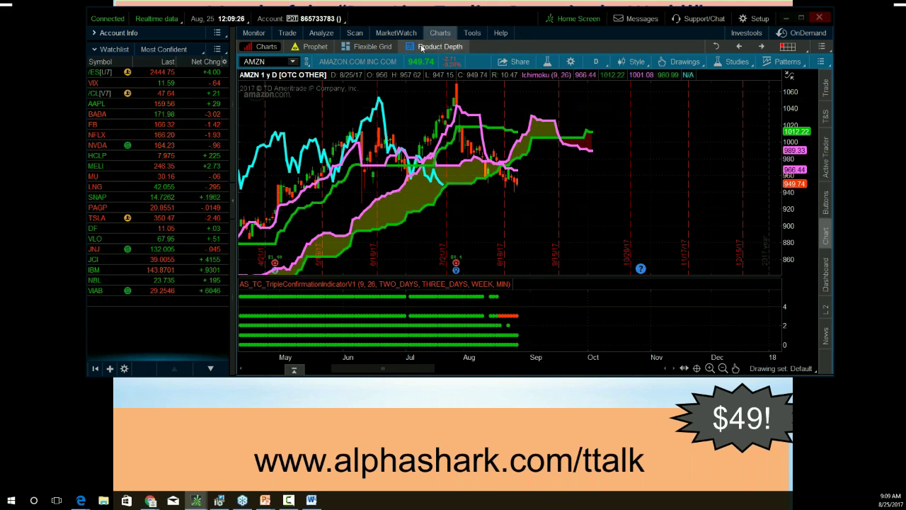
# Load the V daily chart with automatic price scaling and examine its June to August 2017 candles.
pyautogui.click(267, 62)
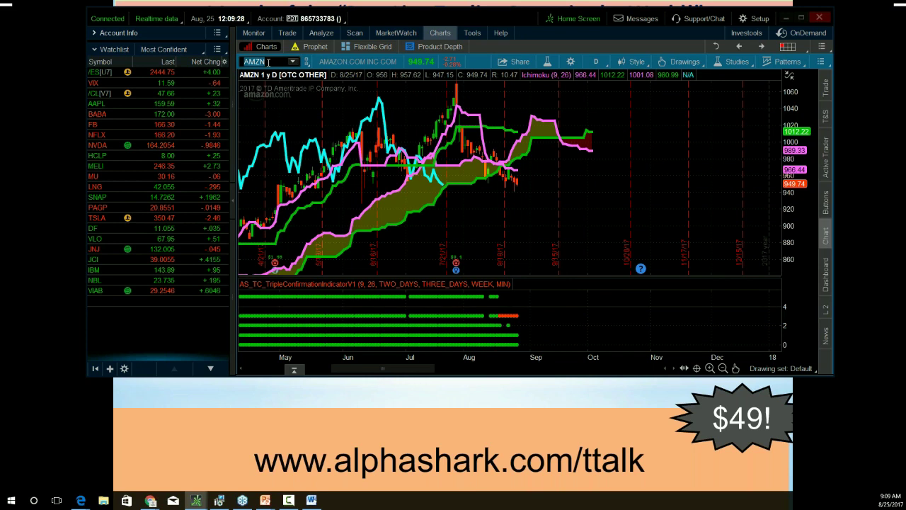
pyautogui.write('V')
pyautogui.press('Return')
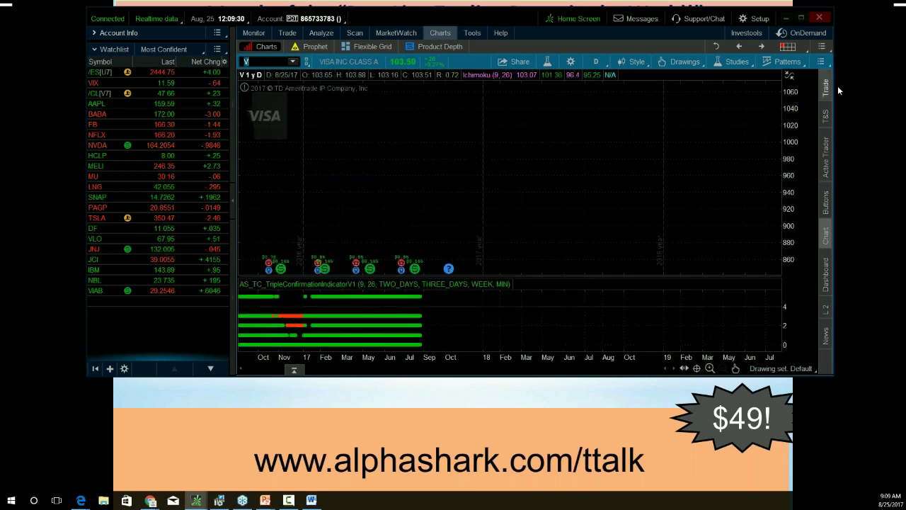
pyautogui.click(789, 75)
pyautogui.click(759, 88)
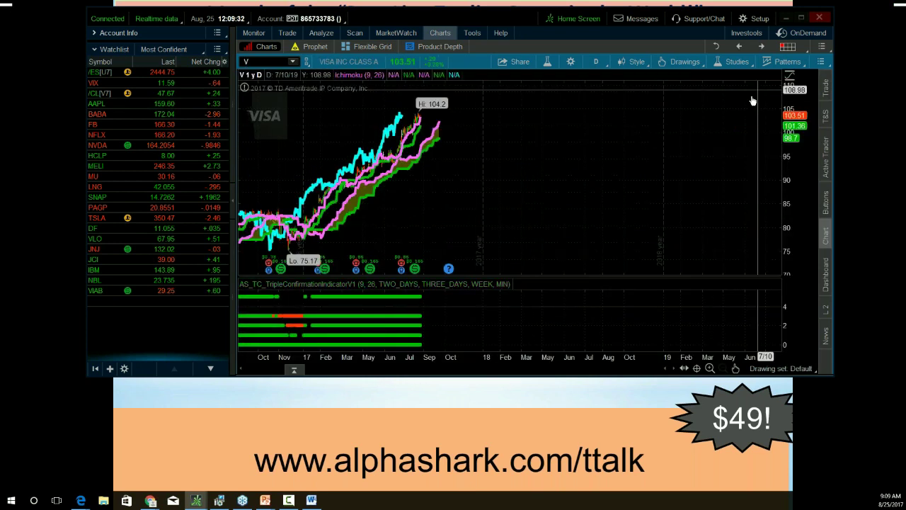
pyautogui.click(710, 368)
pyautogui.click(710, 368)
pyautogui.moveTo(403, 205); pyautogui.dragTo(793, 199)
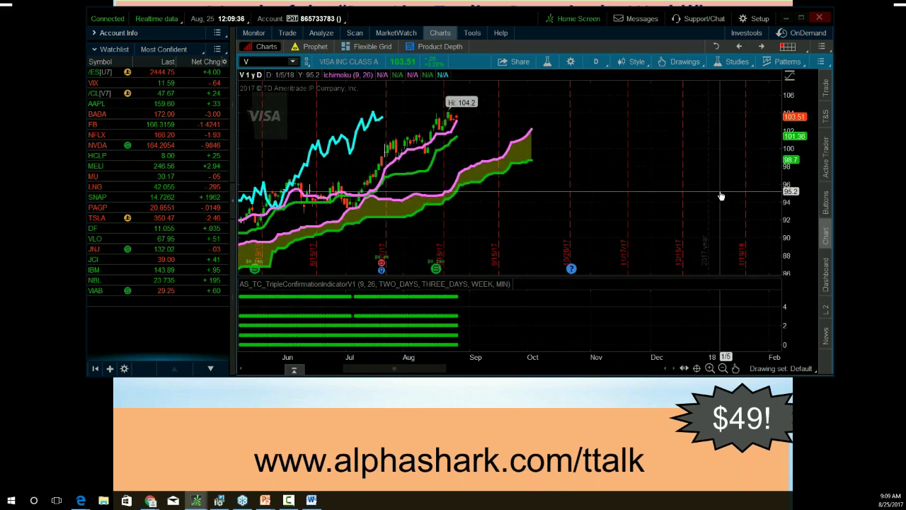
# Load the DLPH daily chart and examine its April to August 2017 candles with an adjusted price axis.
pyautogui.click(262, 61)
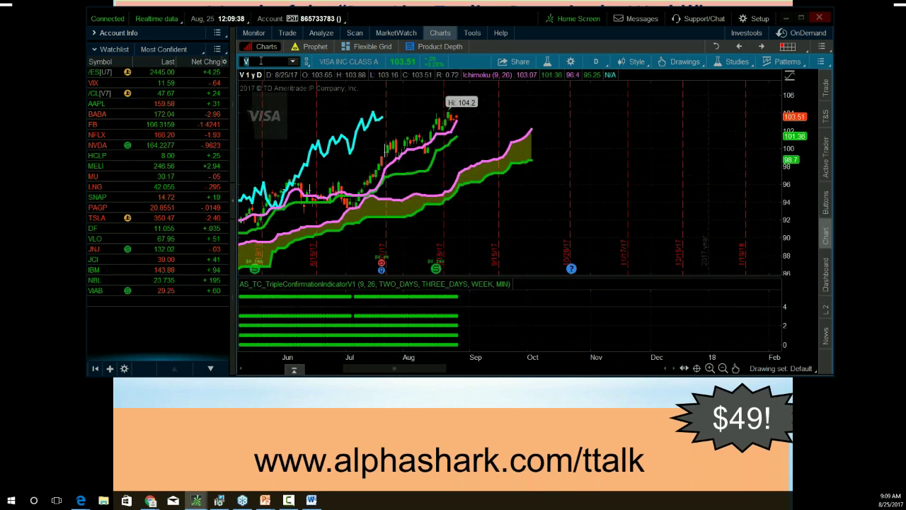
pyautogui.write('DLPH')
pyautogui.press('Return')
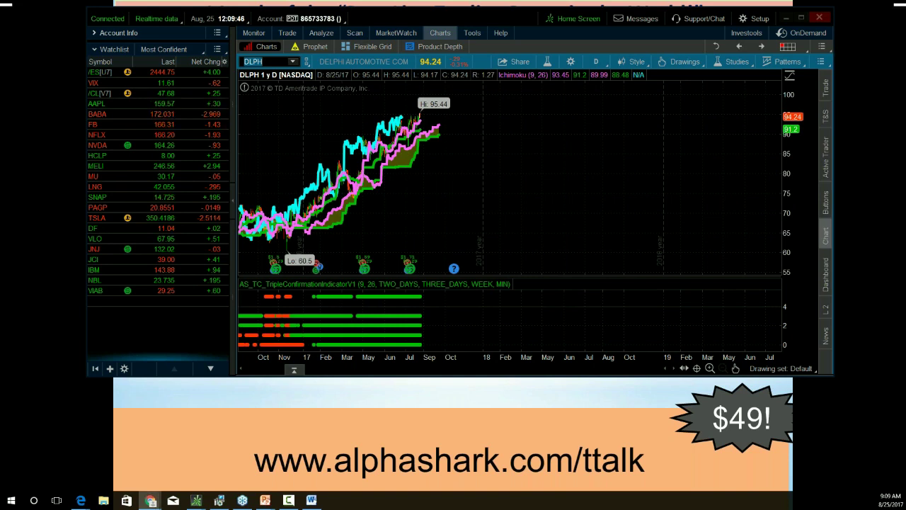
pyautogui.click(710, 368)
pyautogui.click(710, 368)
pyautogui.moveTo(363, 178); pyautogui.dragTo(743, 185)
pyautogui.moveTo(382, 188); pyautogui.dragTo(752, 191)
pyautogui.moveTo(487, 193); pyautogui.dragTo(742, 195)
pyautogui.moveTo(560, 198); pyautogui.dragTo(746, 191)
pyautogui.moveTo(791, 157); pyautogui.dragTo(754, 170)
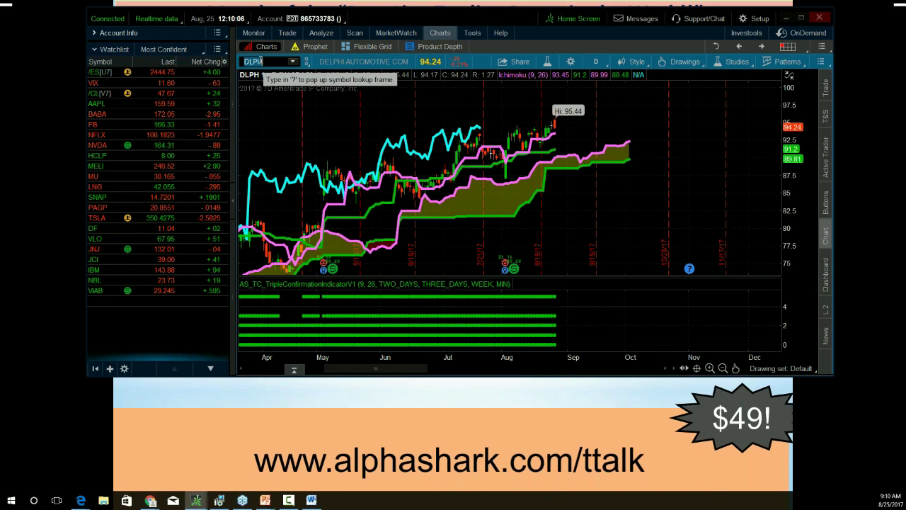
# Load the ISRG daily chart with automatic price scaling and examine its April to August 2017 candles.
pyautogui.write('ISRG')
pyautogui.press('Return')
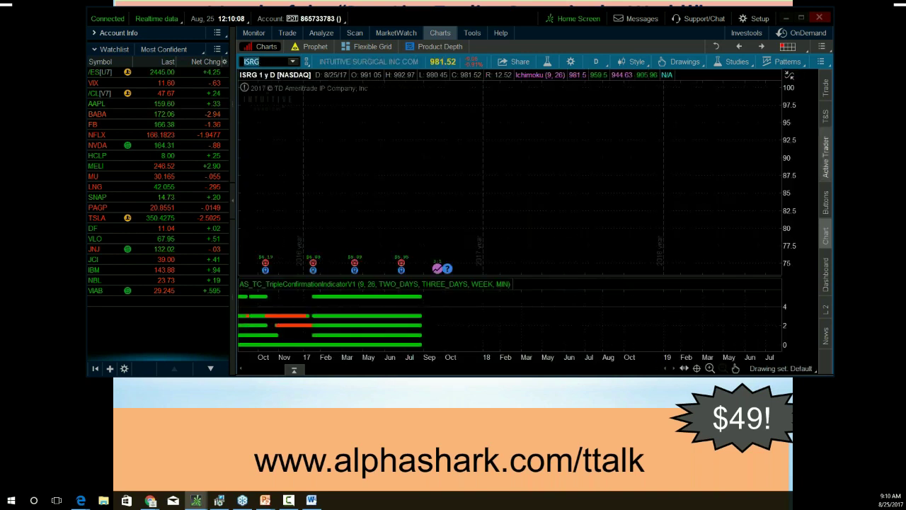
pyautogui.click(790, 75)
pyautogui.click(765, 96)
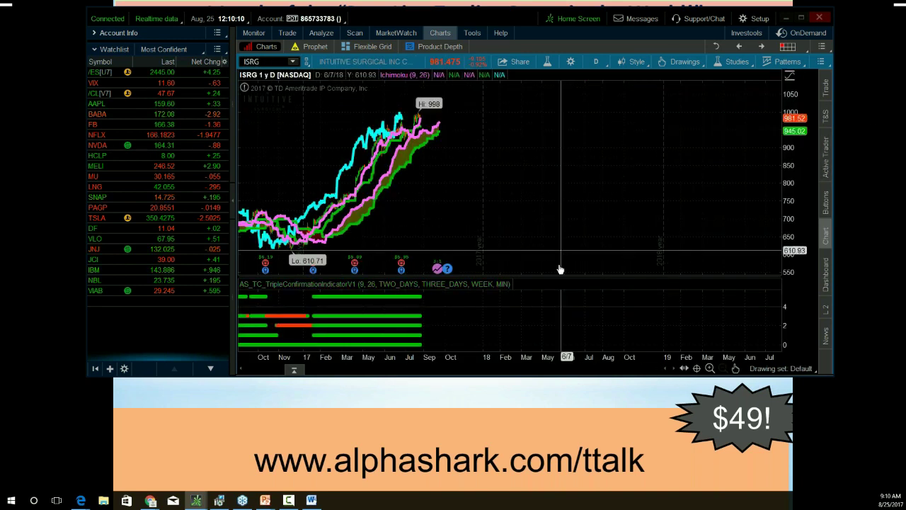
pyautogui.click(710, 368)
pyautogui.moveTo(333, 189); pyautogui.dragTo(805, 189)
pyautogui.moveTo(411, 209); pyautogui.dragTo(786, 208)
pyautogui.moveTo(488, 213); pyautogui.dragTo(838, 213)
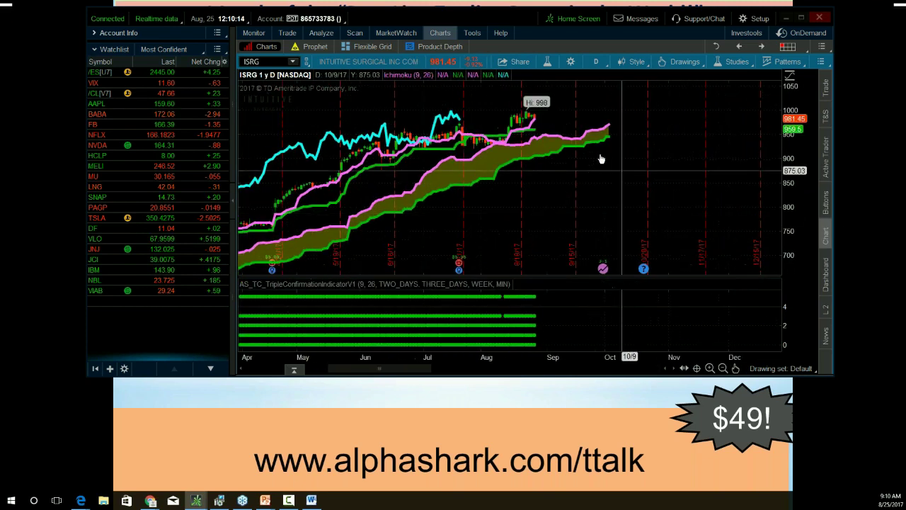
# Load the PYPL daily chart and examine its May to August 2017 candles against the Ichimoku cloud.
pyautogui.click(268, 60)
pyautogui.write('PYPL')
pyautogui.press('Return')
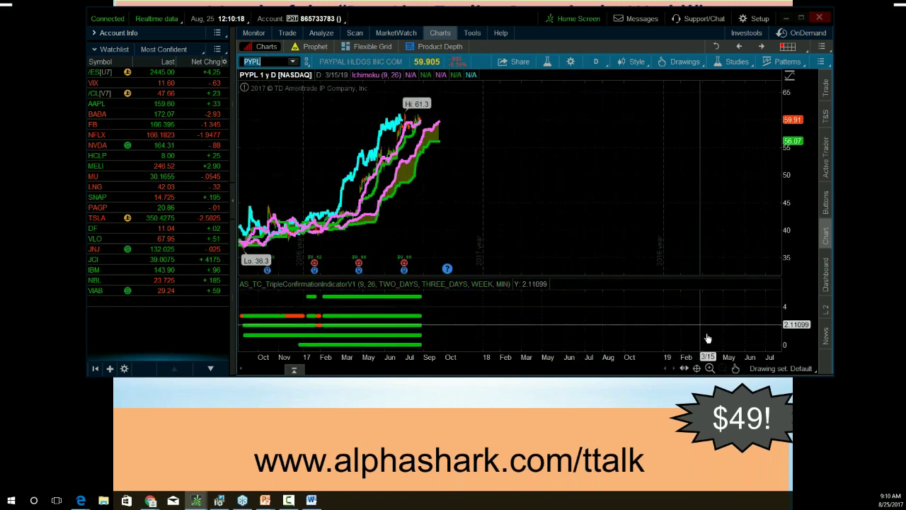
pyautogui.click(710, 367)
pyautogui.click(710, 368)
pyautogui.moveTo(279, 164); pyautogui.dragTo(772, 186)
pyautogui.moveTo(283, 212); pyautogui.dragTo(614, 222)
pyautogui.moveTo(455, 224); pyautogui.dragTo(764, 224)
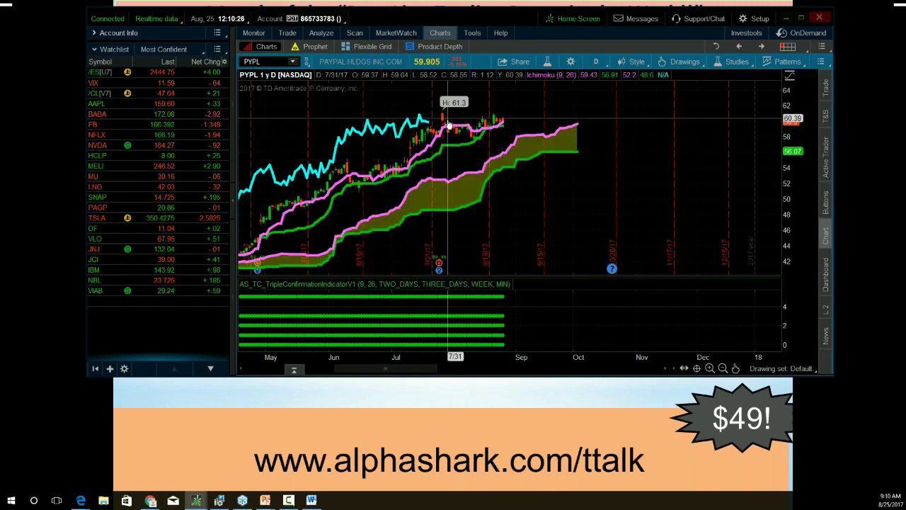
# Load the JPM daily chart and examine its late June to August 2017 candles, enlarged around the cloud.
pyautogui.click(271, 59)
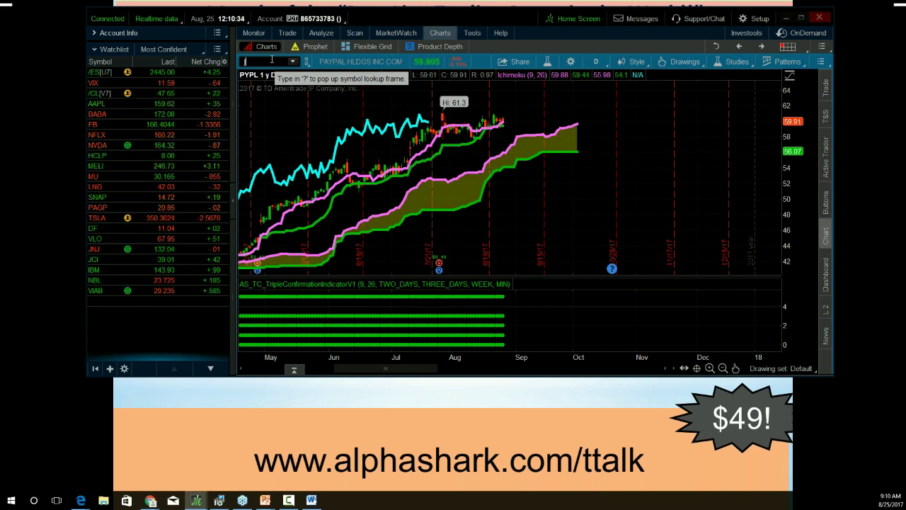
pyautogui.write('JPM')
pyautogui.press('Return')
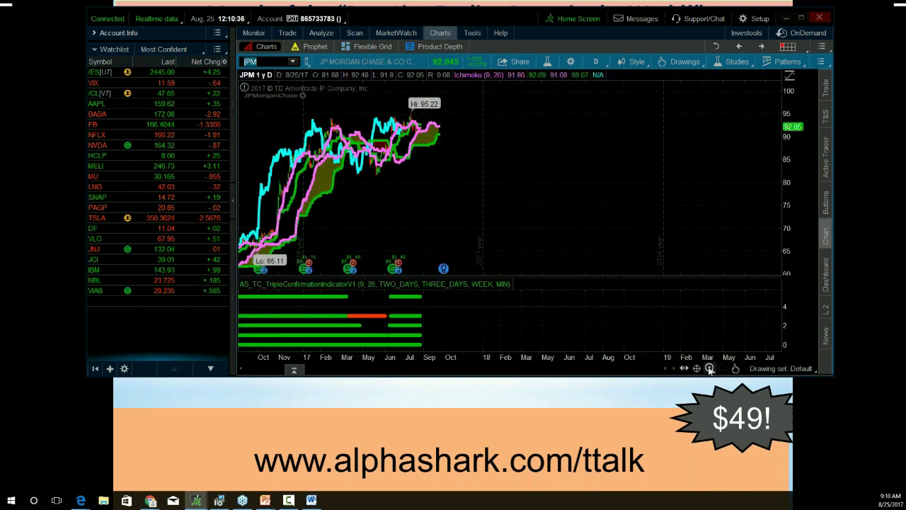
pyautogui.click(710, 369)
pyautogui.click(710, 369)
pyautogui.click(710, 369)
pyautogui.moveTo(311, 162); pyautogui.dragTo(711, 186)
pyautogui.moveTo(425, 186); pyautogui.dragTo(736, 198)
pyautogui.moveTo(439, 192); pyautogui.dragTo(816, 220)
pyautogui.scroll(15, 730, 202)
pyautogui.scroll(10, 521, 213)
pyautogui.moveTo(738, 176); pyautogui.dragTo(768, 176)
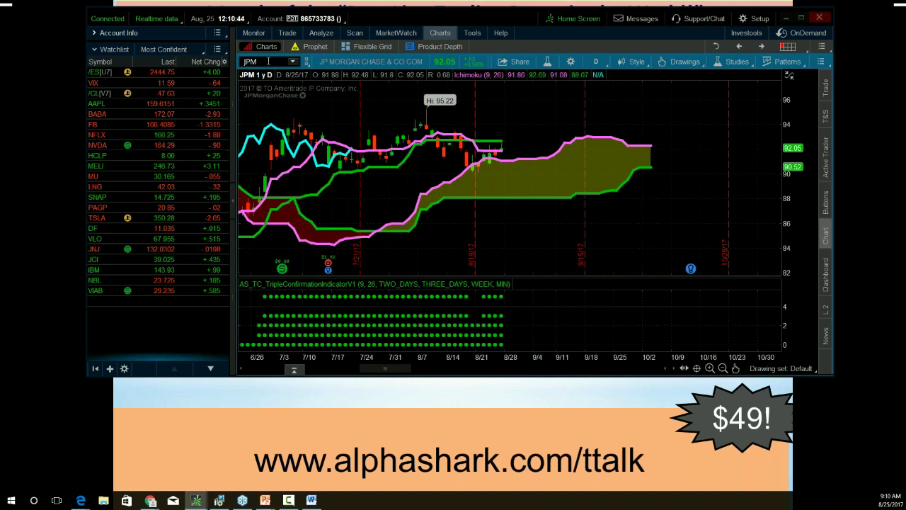
# Load the GS daily chart with automatic price scaling, examine its May to August 2017 candles and compress the price axis.
pyautogui.write('GS')
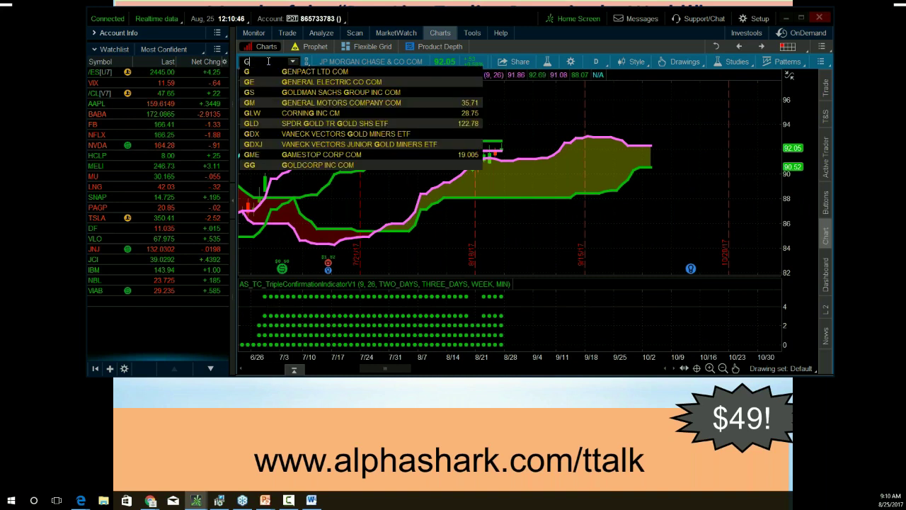
pyautogui.press('Return')
pyautogui.click(780, 78)
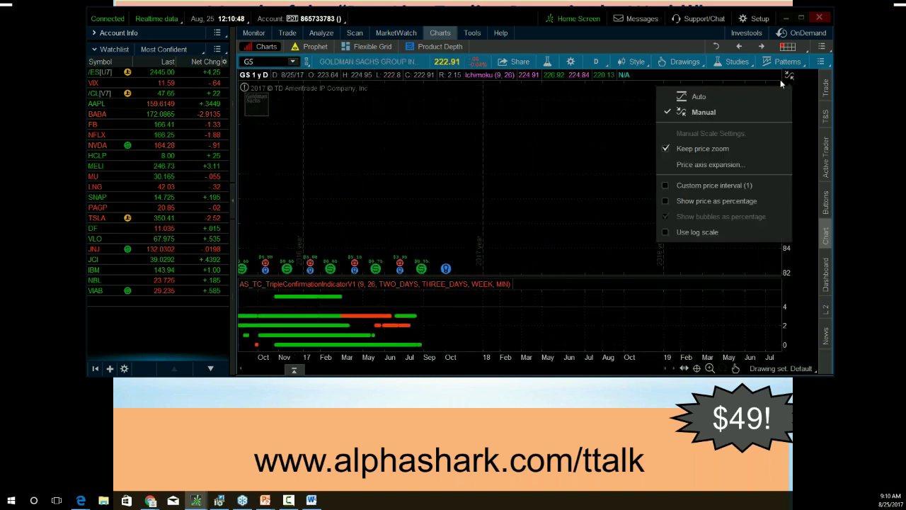
pyautogui.click(757, 95)
pyautogui.scroll(-10, 712, 163)
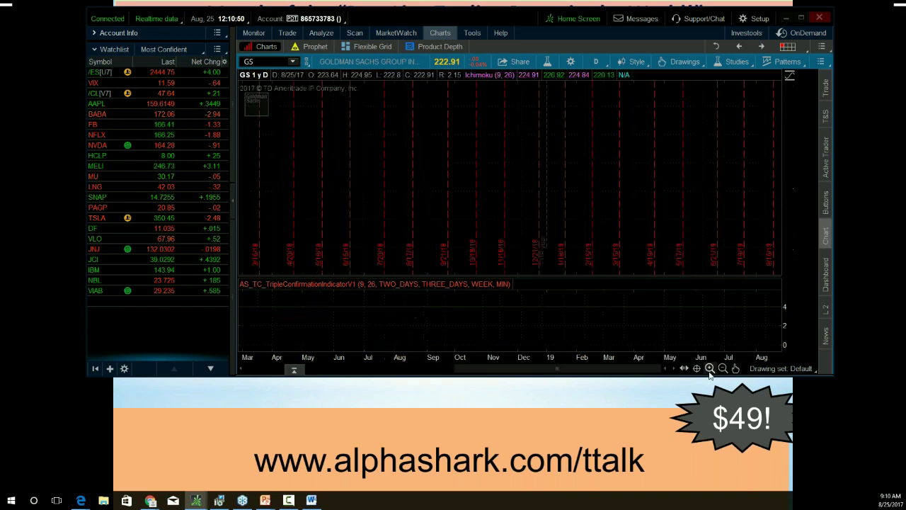
pyautogui.scroll(10, 715, 164)
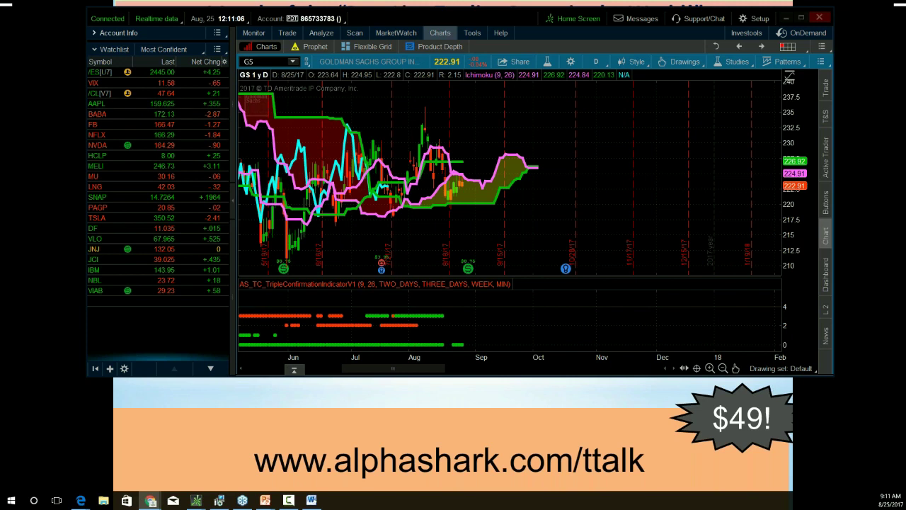
pyautogui.moveTo(592, 217); pyautogui.dragTo(625, 202)
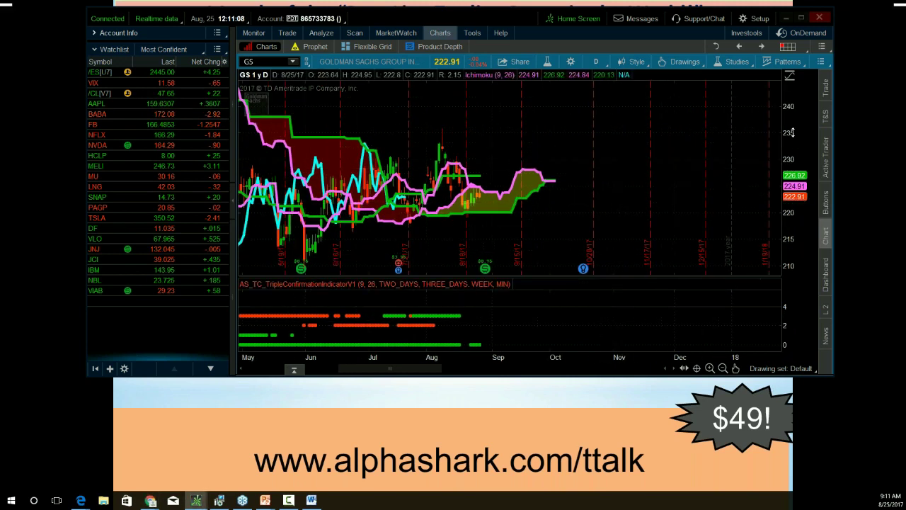
pyautogui.moveTo(793, 133); pyautogui.dragTo(791, 153)
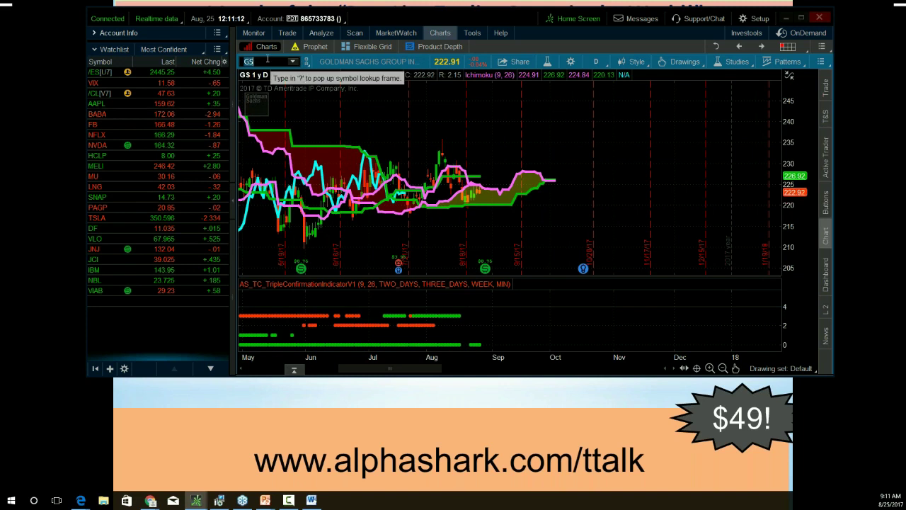
# Try to load the Berkshire Hathaway chart with the symbol BRK-B.
pyautogui.write('BRK-N')
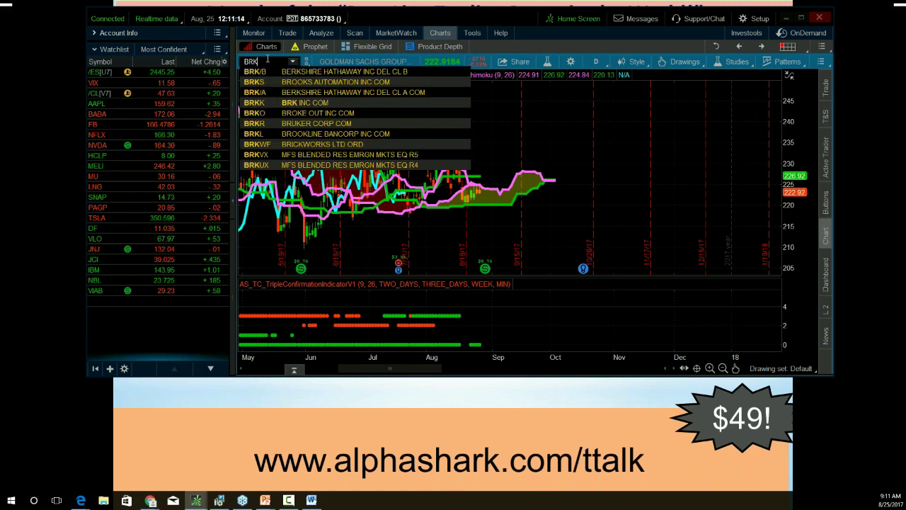
pyautogui.press('Return')
pyautogui.write('BRK-B')
pyautogui.press('Return')
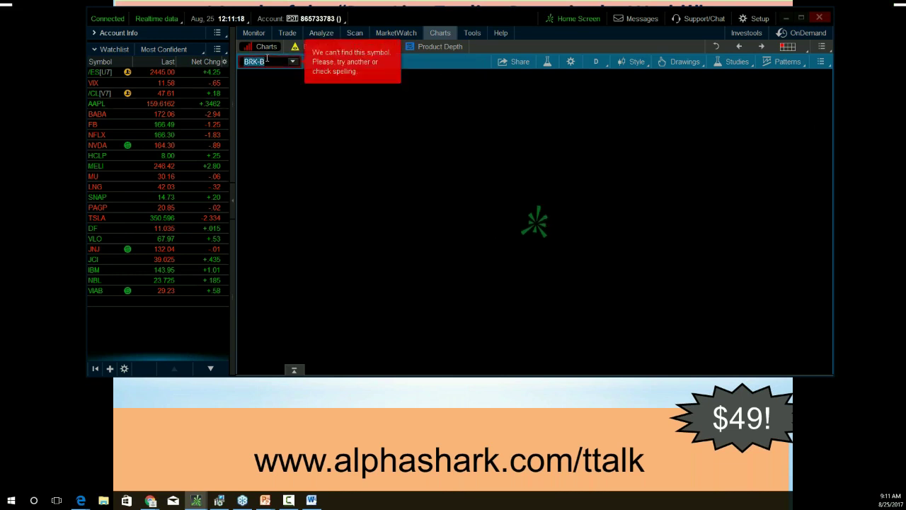
pyautogui.click(293, 62)
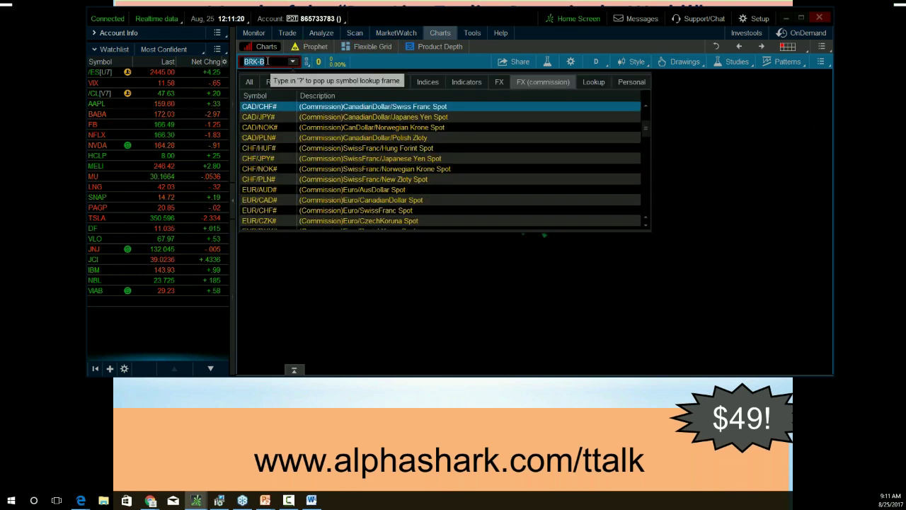
pyautogui.press('Return')
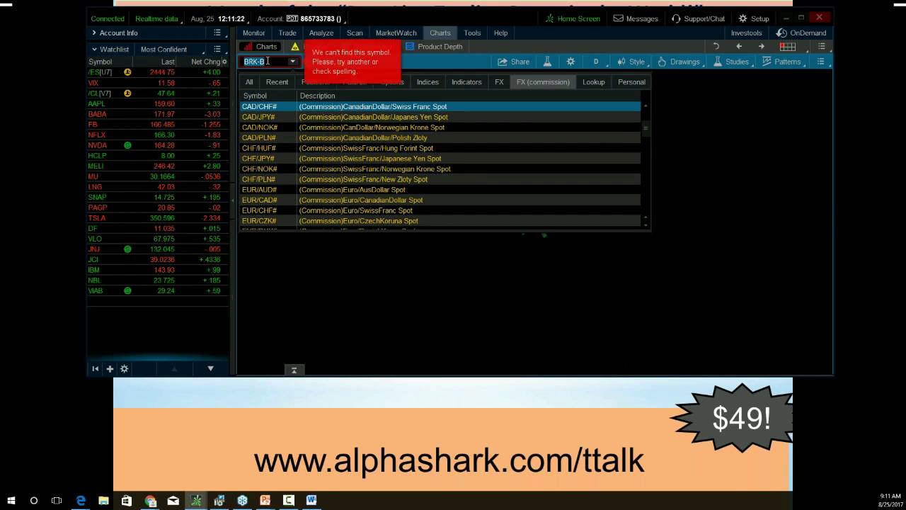
# Load the BRK/B daily chart with automatic price scaling and examine its May to August 2017 candles.
pyautogui.click(276, 74)
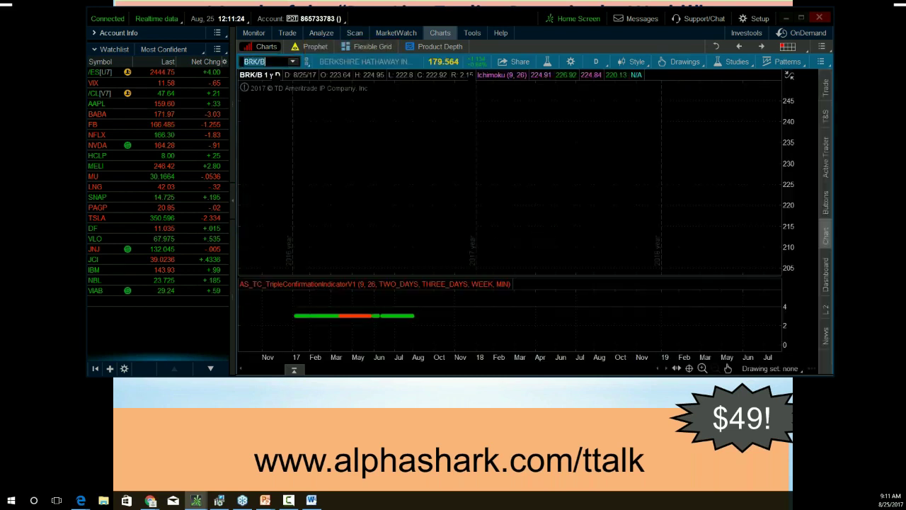
pyautogui.click(789, 76)
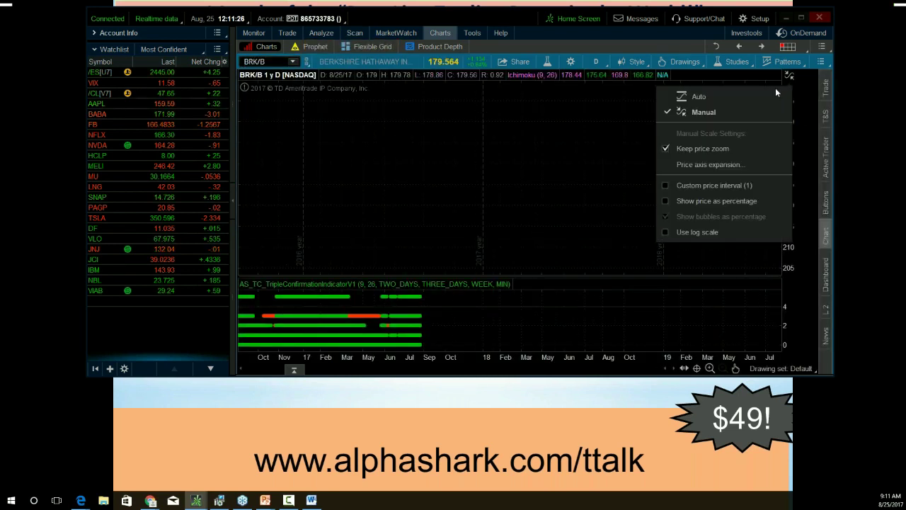
pyautogui.click(777, 96)
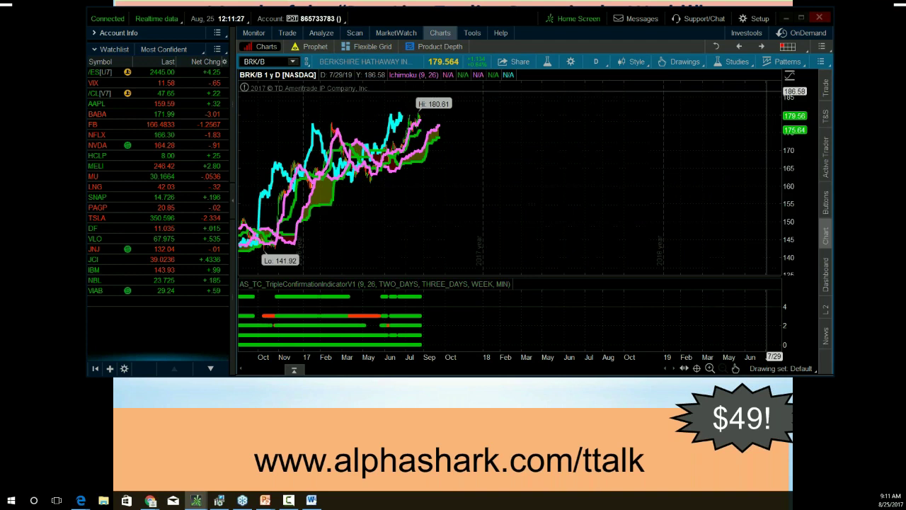
pyautogui.click(712, 369)
pyautogui.moveTo(358, 228); pyautogui.dragTo(781, 199)
pyautogui.moveTo(326, 205); pyautogui.dragTo(779, 205)
pyautogui.moveTo(529, 209); pyautogui.dragTo(778, 213)
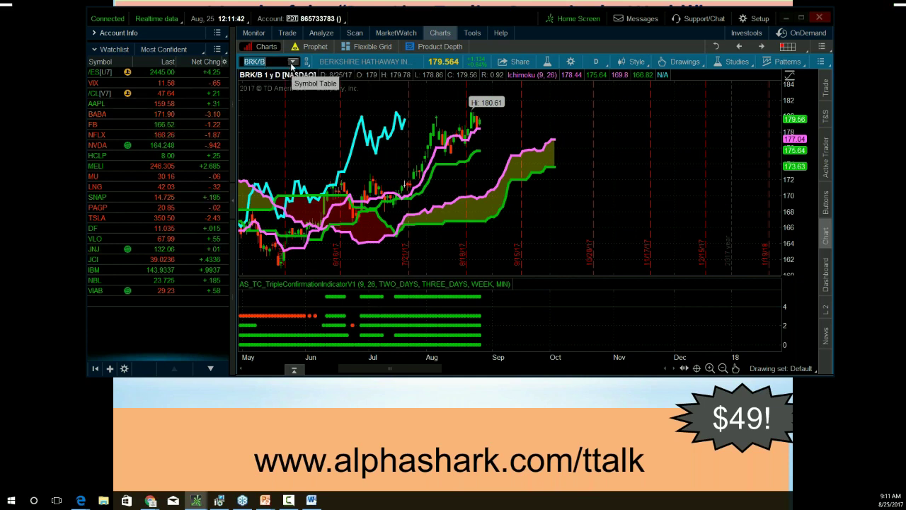
pyautogui.hotkey('alt', 'Tab')
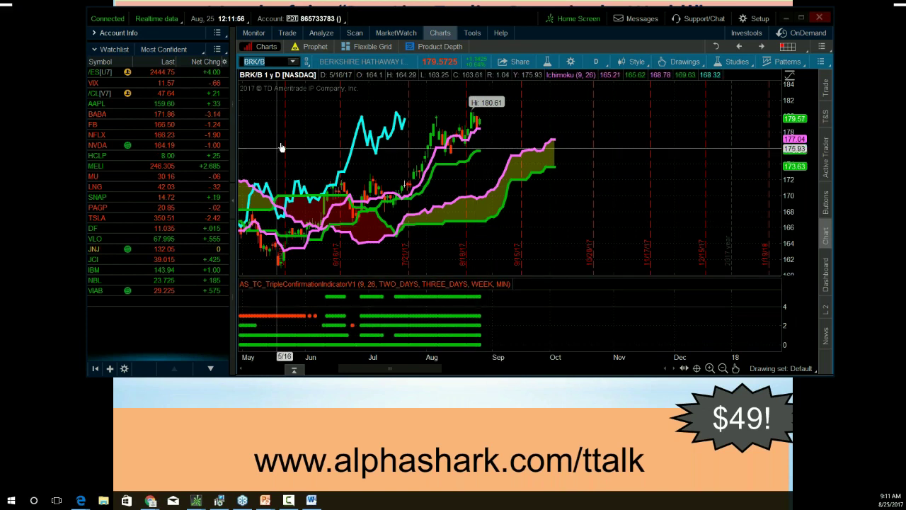
# Load the USD/CAD daily chart from the forex symbol list and examine its June to August 2017 candles.
pyautogui.click(292, 61)
pyautogui.scroll(-10, 293, 159)
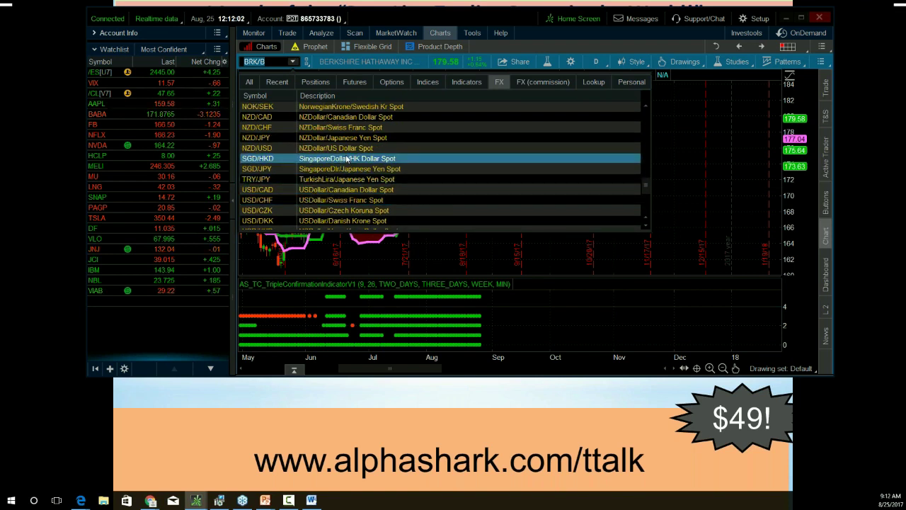
pyautogui.scroll(-2, 347, 160)
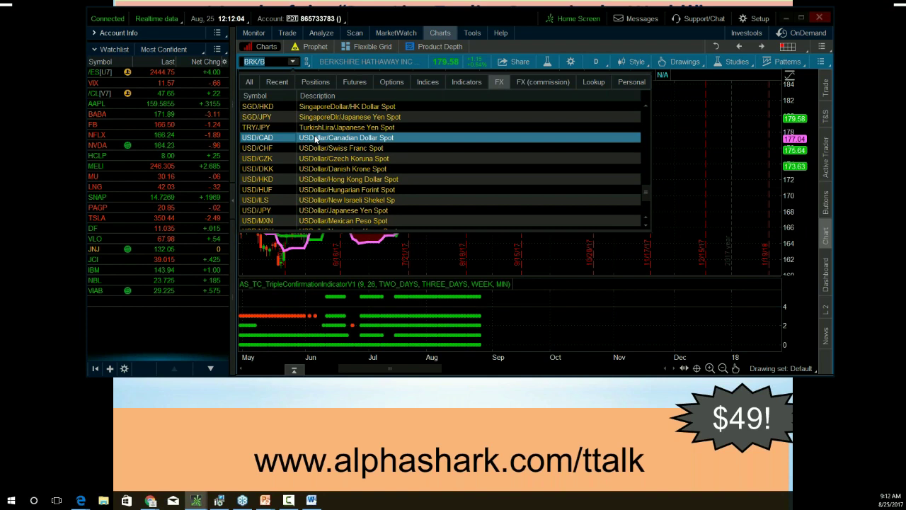
pyautogui.click(325, 143)
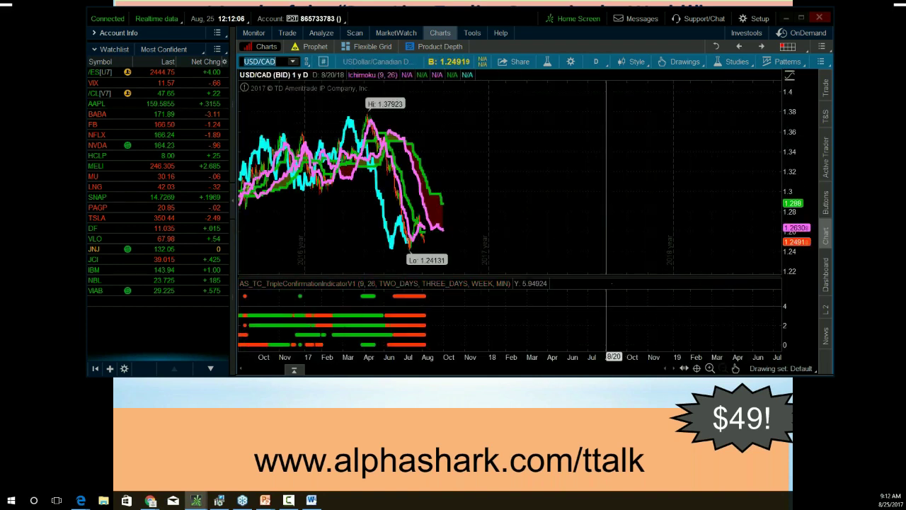
pyautogui.click(710, 368)
pyautogui.moveTo(287, 187); pyautogui.dragTo(765, 179)
pyautogui.moveTo(259, 185); pyautogui.dragTo(784, 213)
pyautogui.moveTo(643, 209); pyautogui.dragTo(674, 158)
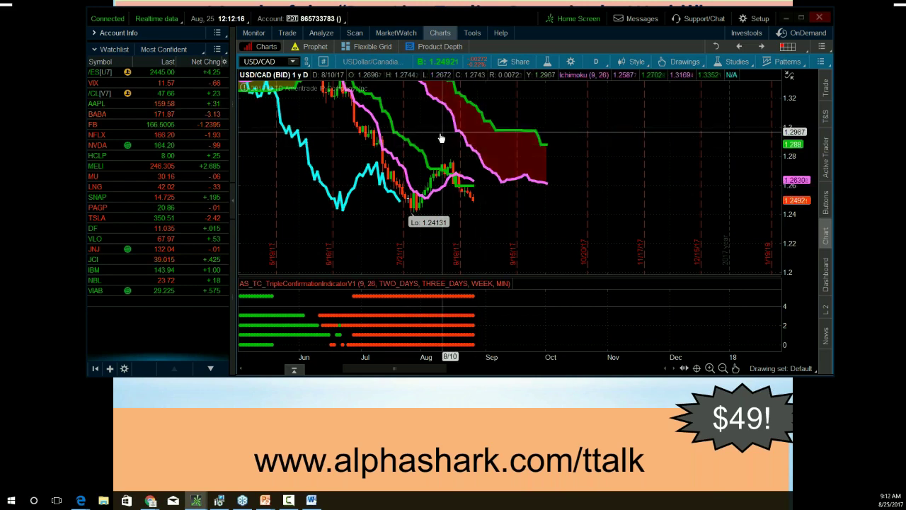
# Load the AUD/USD daily chart from the forex symbol list with automatic price scaling and examine its June to August 2017 candles.
pyautogui.click(292, 61)
pyautogui.scroll(15, 311, 124)
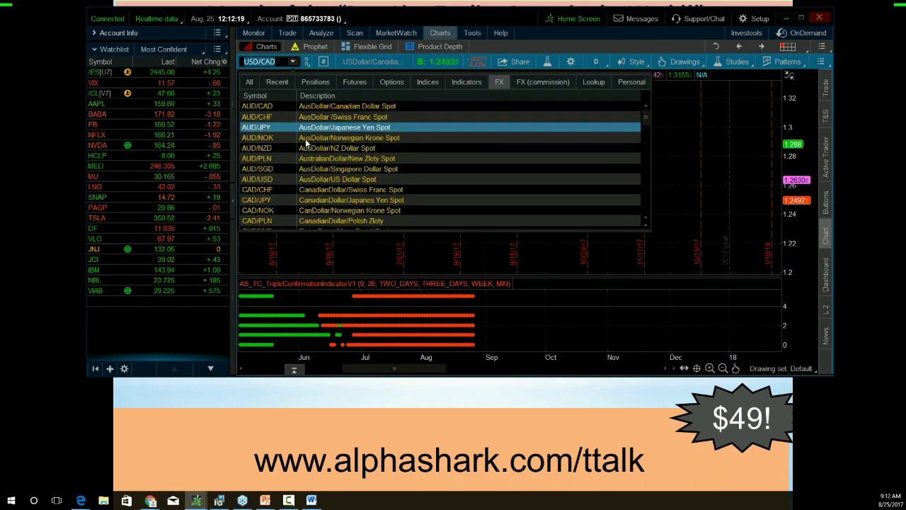
pyautogui.click(283, 180)
pyautogui.click(790, 75)
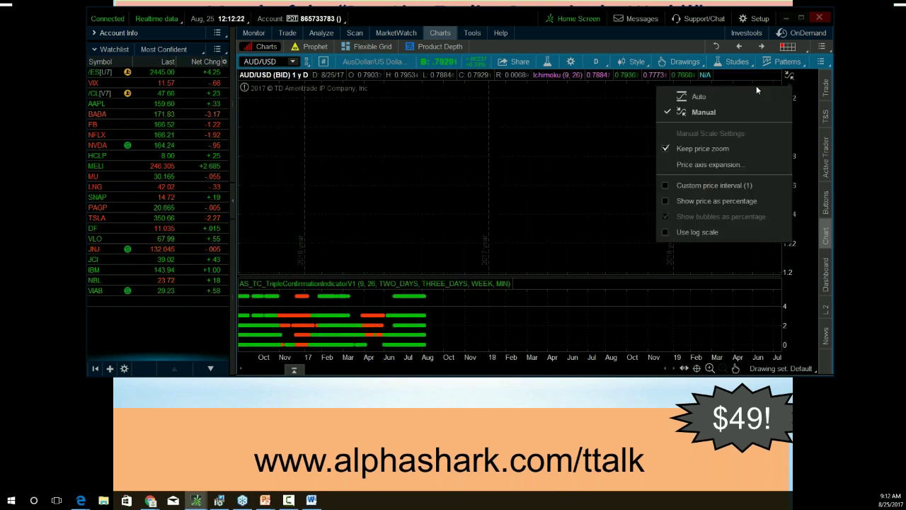
pyautogui.click(747, 95)
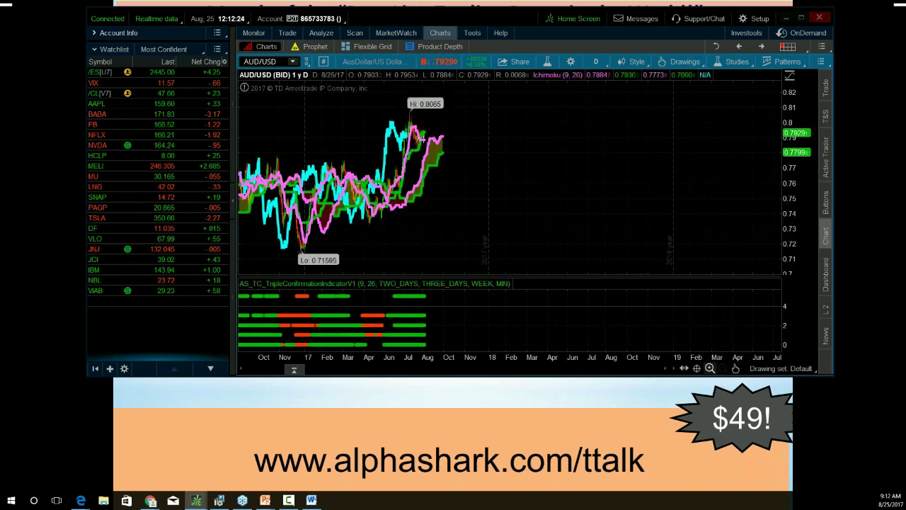
pyautogui.click(710, 368)
pyautogui.click(710, 368)
pyautogui.moveTo(392, 235); pyautogui.dragTo(731, 178)
pyautogui.moveTo(328, 194); pyautogui.dragTo(586, 184)
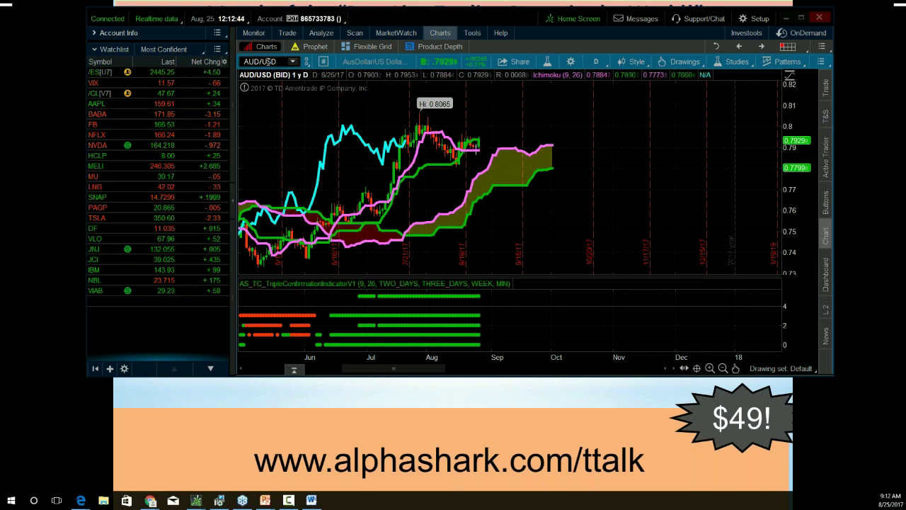
# Load the /GC gold futures daily chart and examine its June to August 2017 candles.
pyautogui.write('GC')
pyautogui.press('Return')
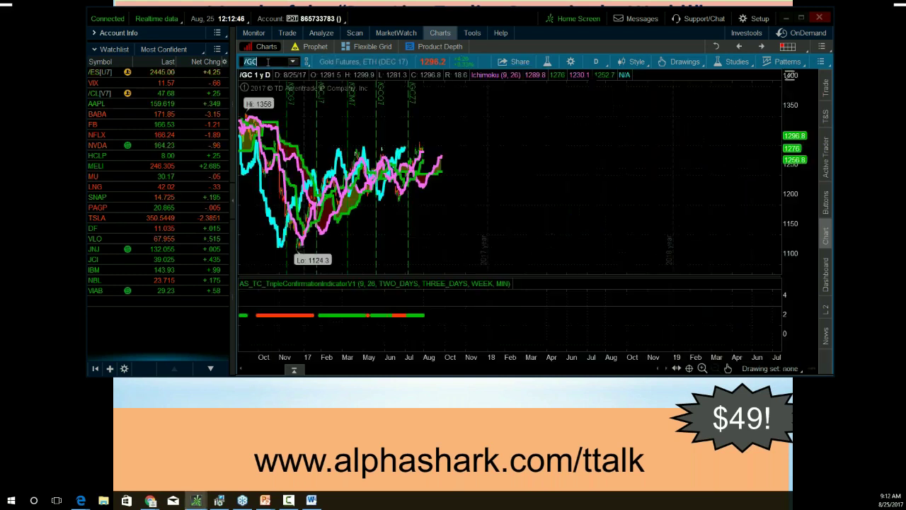
pyautogui.click(710, 369)
pyautogui.click(710, 368)
pyautogui.moveTo(374, 196); pyautogui.dragTo(770, 192)
pyautogui.moveTo(459, 192); pyautogui.dragTo(799, 190)
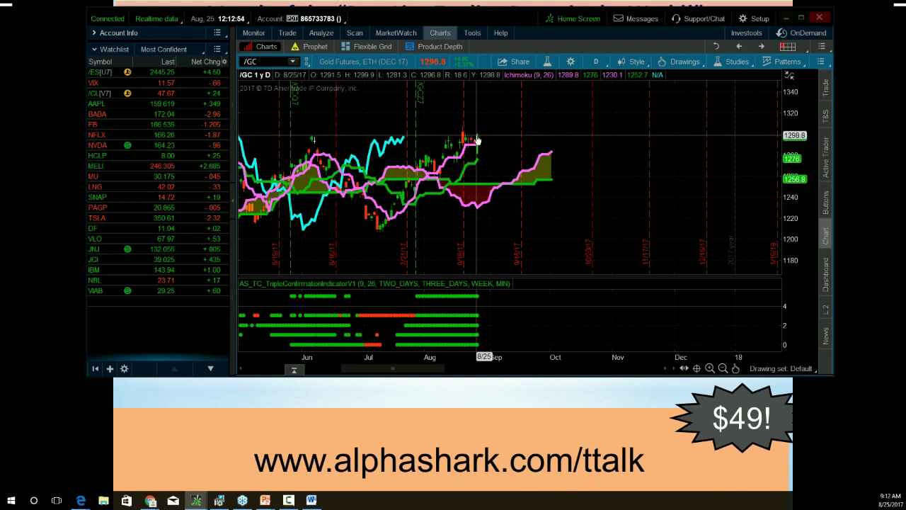
# Move the trading platform window away to uncover the presentation slide with the bonuses.
pyautogui.moveTo(513, 20); pyautogui.dragTo(613, 0)
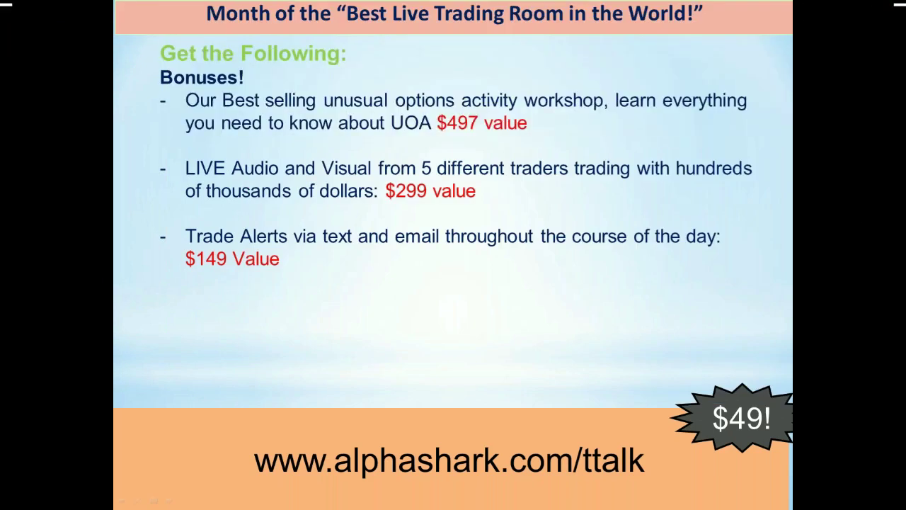